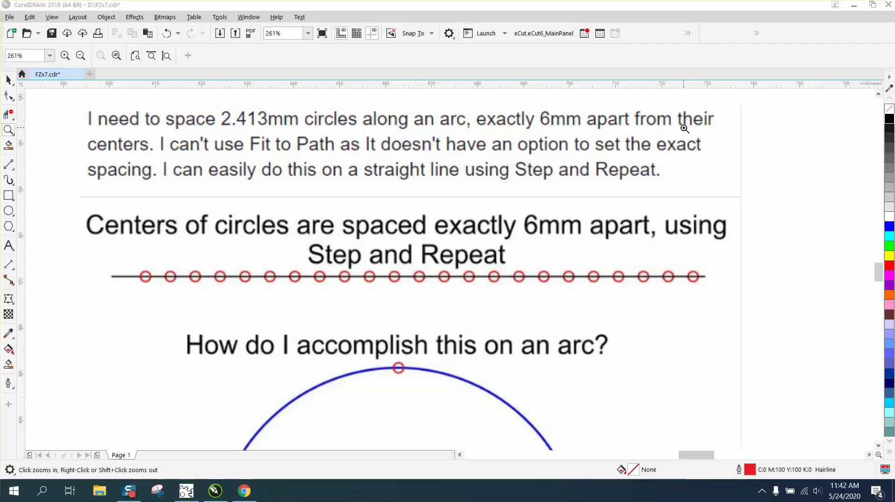
Step: Zoom in on the dotted red arc and delete the 6.0 mm dimension label
scroll(308, 143, "down", 4)
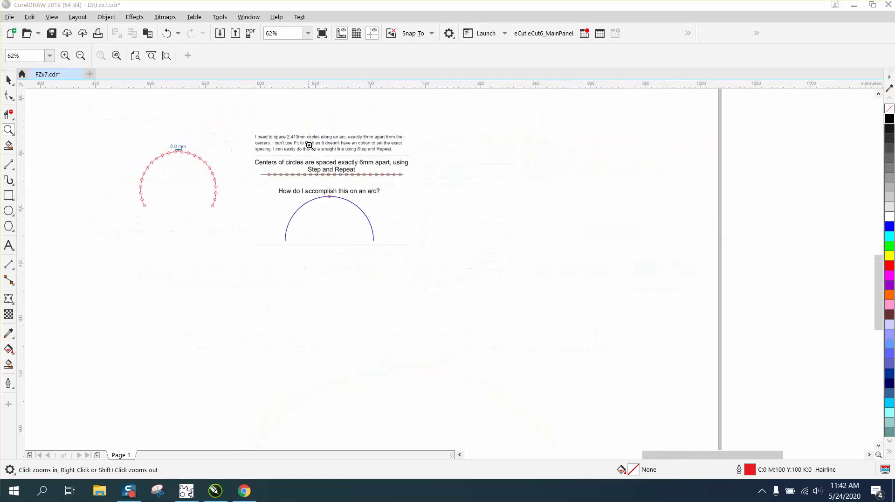
left_click_drag(248, 158, 441, 194)
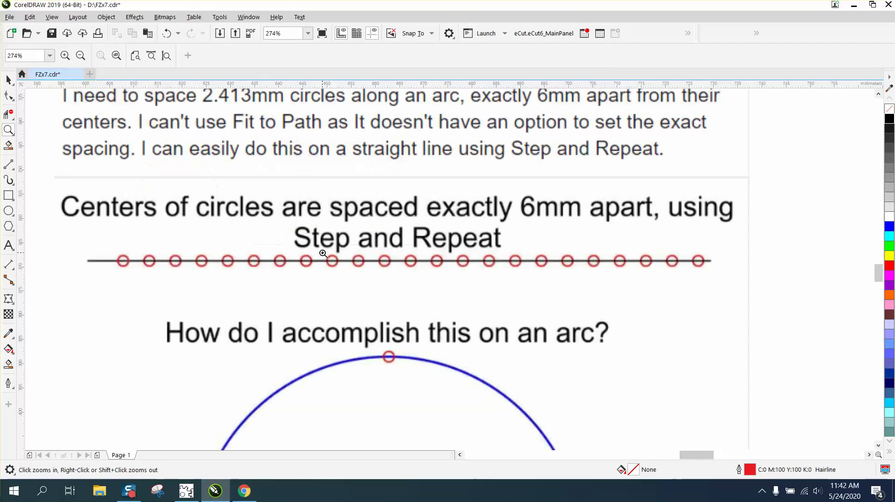
scroll(323, 253, "down", 2)
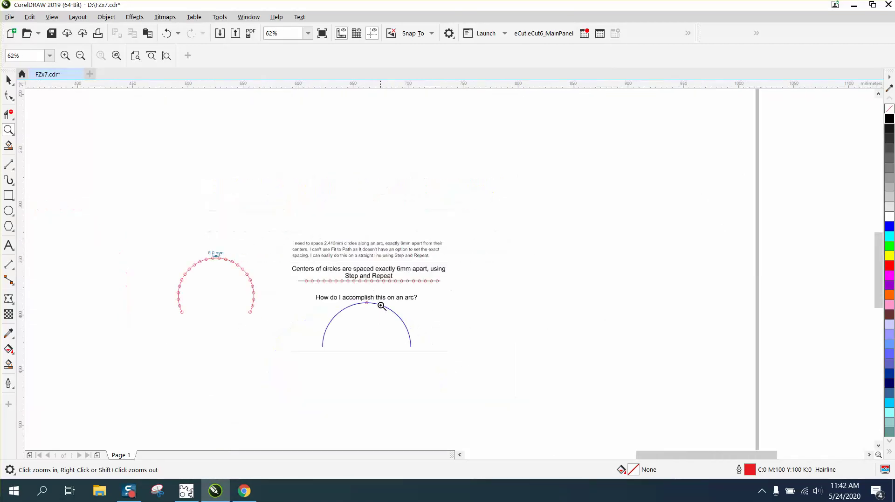
scroll(373, 303, "down", 2)
scroll(458, 305, "up", 1)
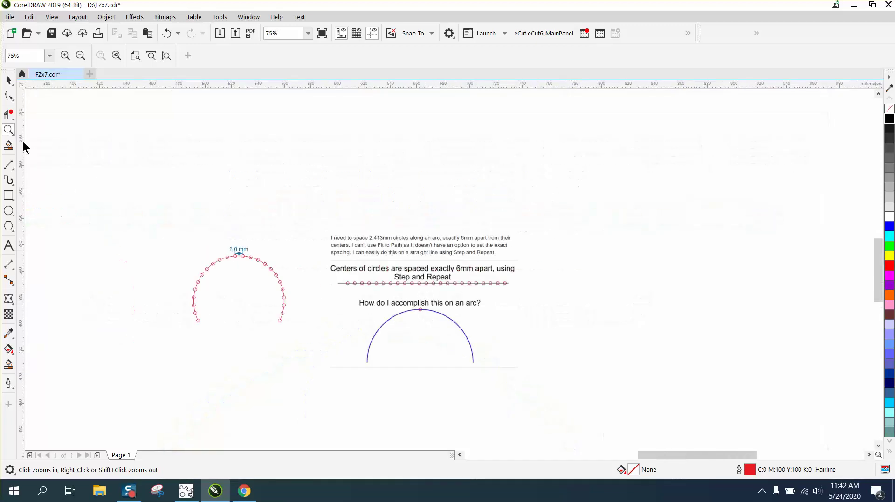
left_click_drag(168, 226, 370, 349)
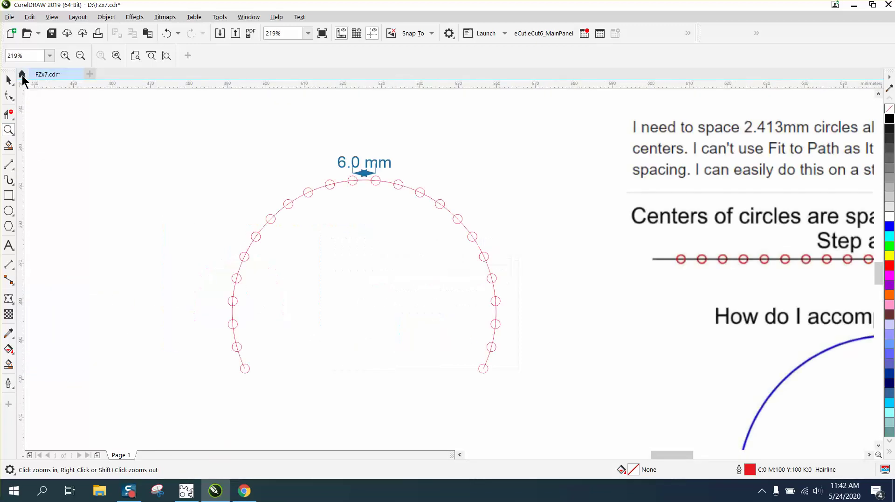
left_click(8, 80)
left_click(382, 162)
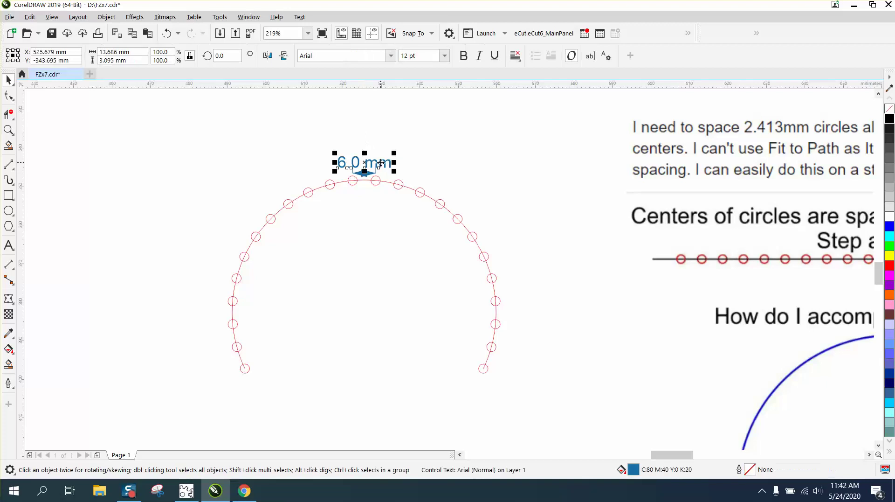
key("Delete")
Step: Break the circle blend apart and ungroup it into 25 separate objects
left_click(377, 177)
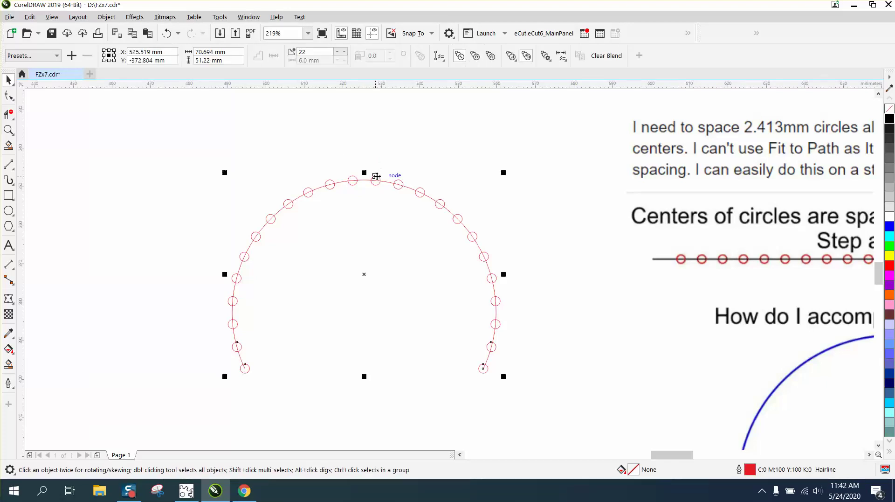
left_click(106, 17)
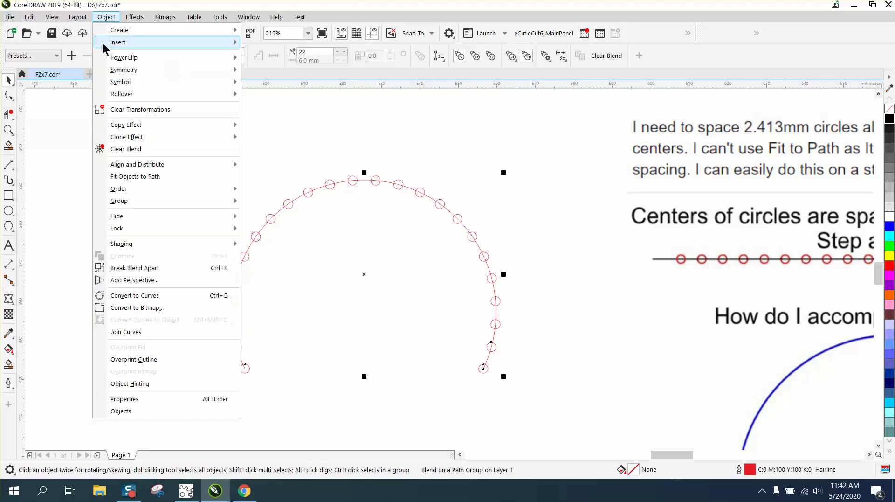
left_click(117, 268)
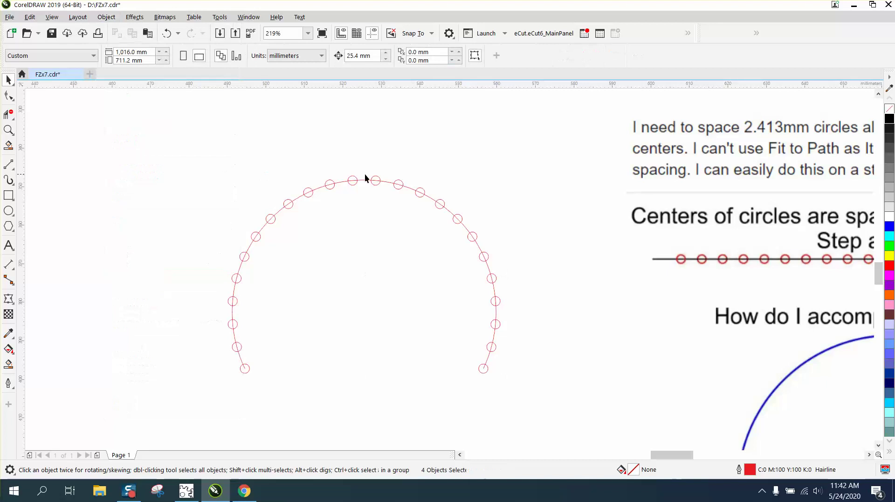
left_click(353, 181)
left_click_drag(214, 146, 556, 407)
left_click(106, 18)
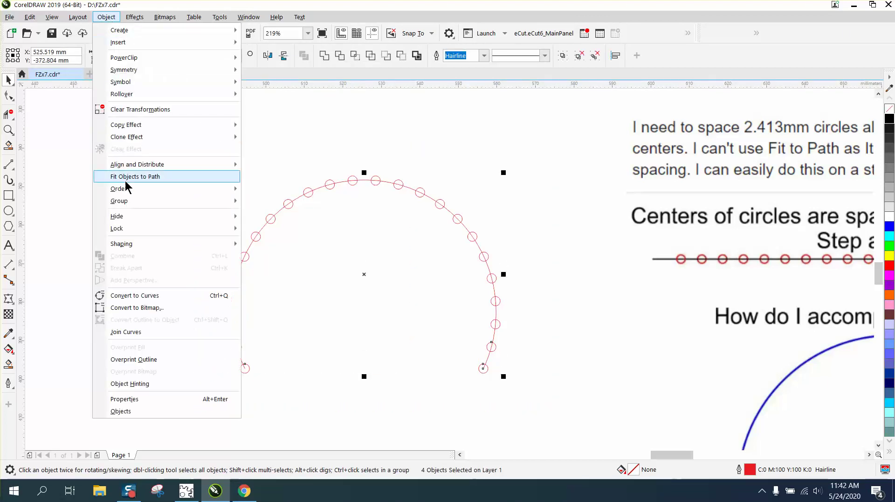
left_click(285, 215)
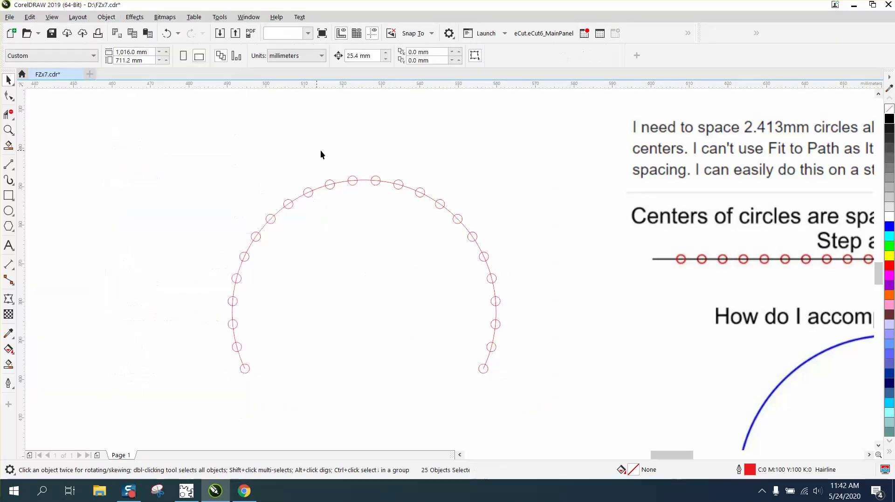
Step: Pull the top circle off the arc, delete the remaining circles, and reposition the arc beneath it
left_click_drag(355, 183, 224, 139)
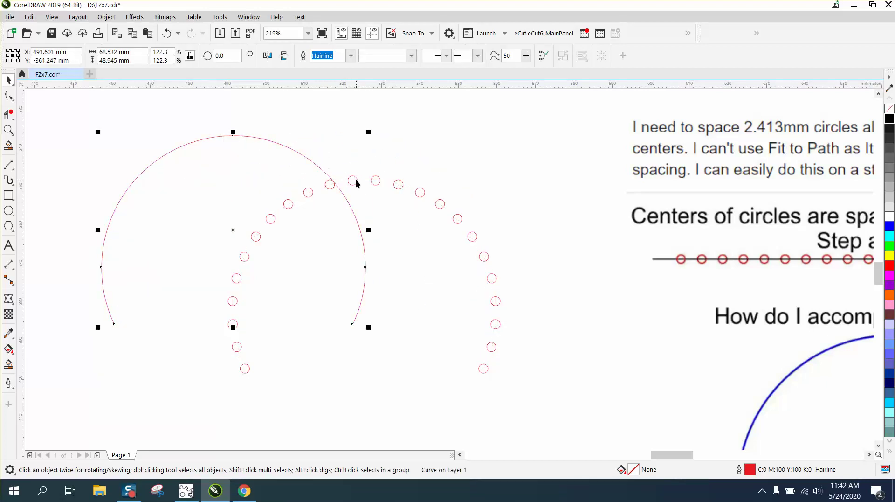
left_click_drag(356, 183, 354, 119)
left_click_drag(165, 137, 300, 306)
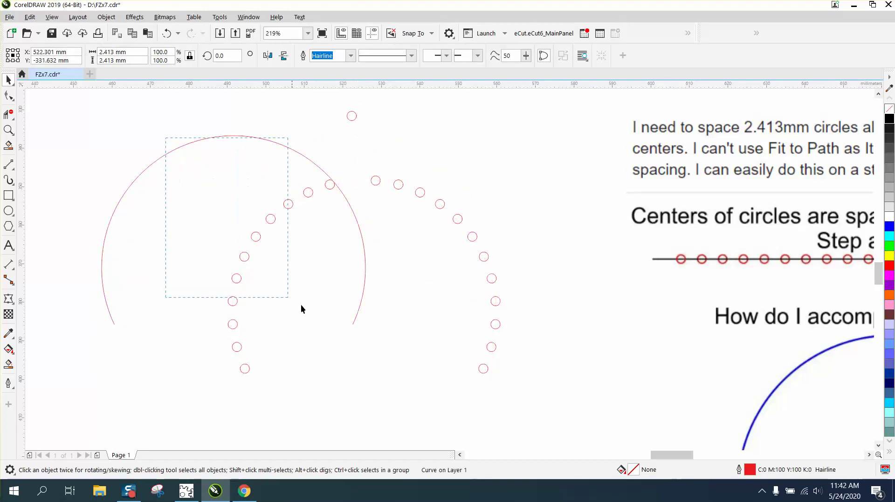
left_click_drag(542, 396, 542, 395)
key("Delete")
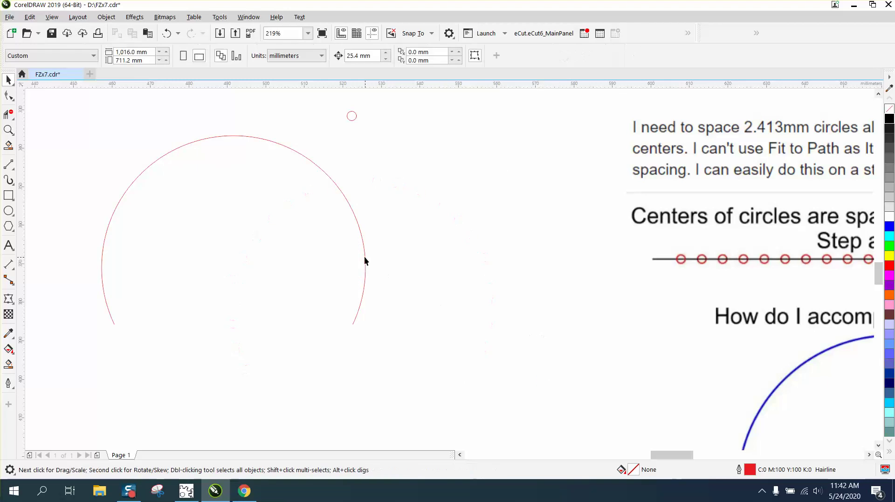
left_click_drag(365, 256, 485, 283)
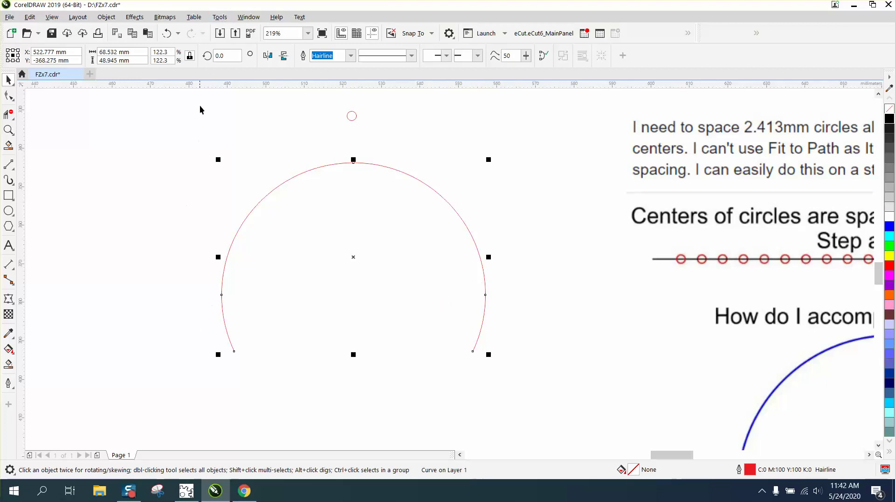
Step: Show the Properties docker to read the red arc's 138.002 mm curve length
left_click(247, 18)
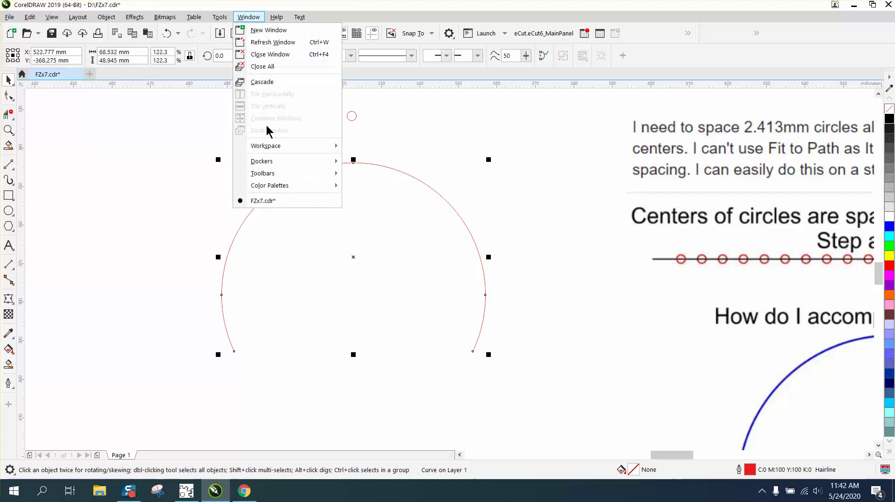
mouse_move(270, 164)
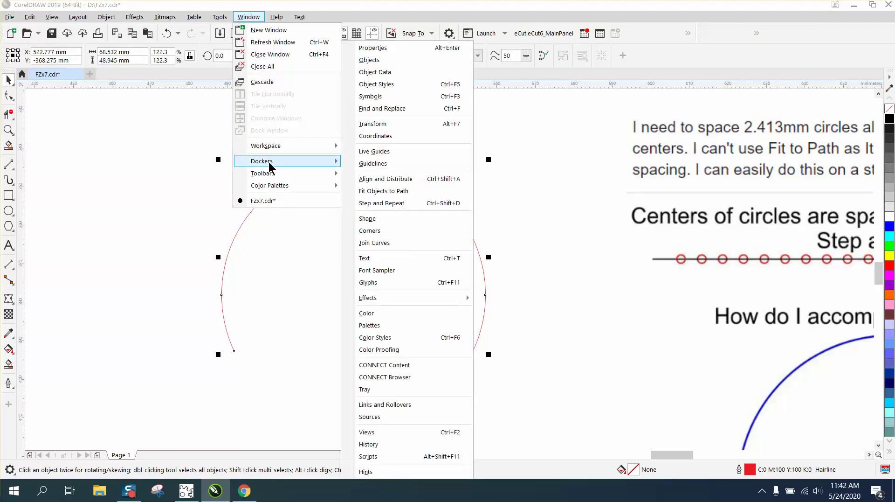
left_click(373, 48)
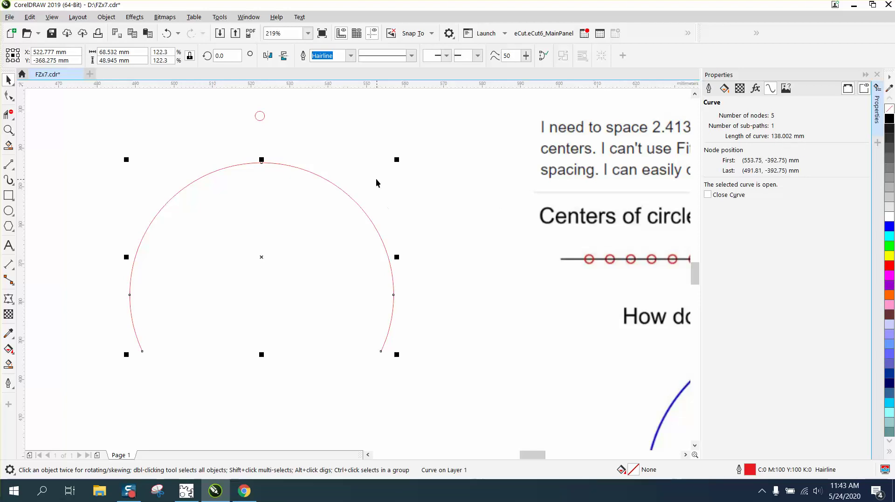
Step: Duplicate the 2.413 mm circle to a second spot on its row and select both circles
left_click(259, 119)
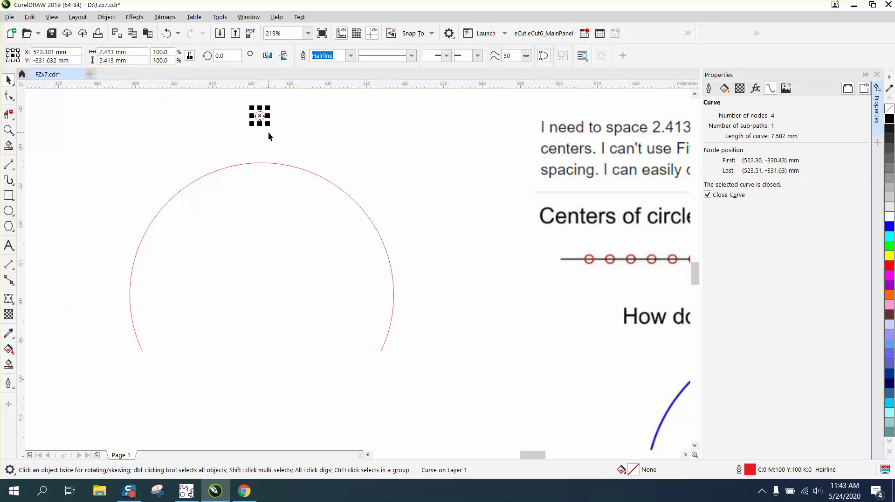
left_click_drag(259, 116, 236, 115)
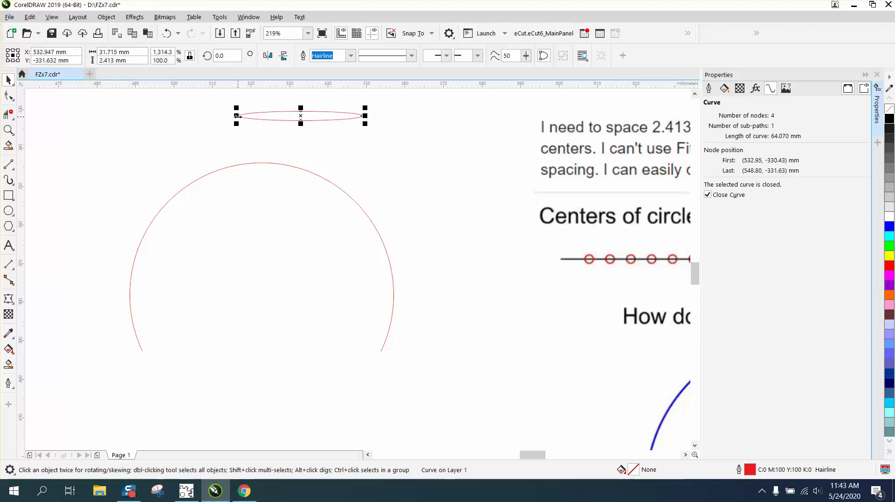
left_click(166, 36)
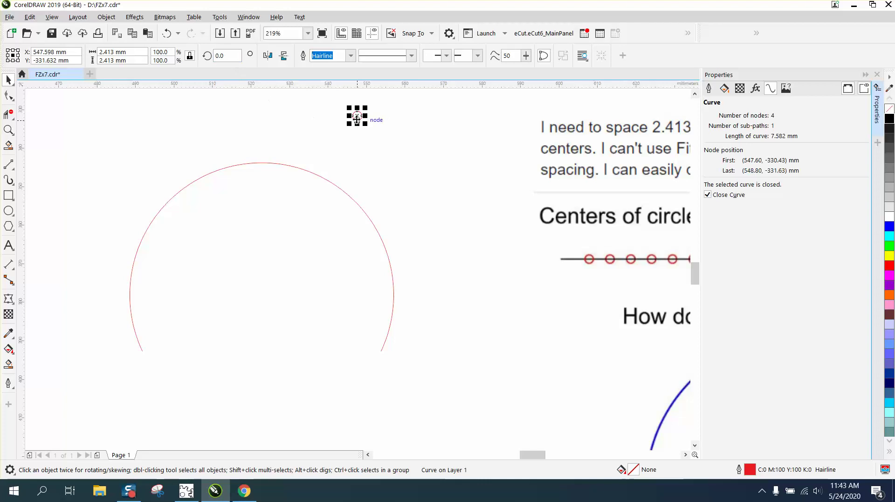
mouse_move(356, 116)
left_mouse_down()
mouse_move(282, 118)
mouse_move(375, 132)
mouse_move(364, 120)
left_mouse_up()
left_click_drag(258, 103, 428, 147)
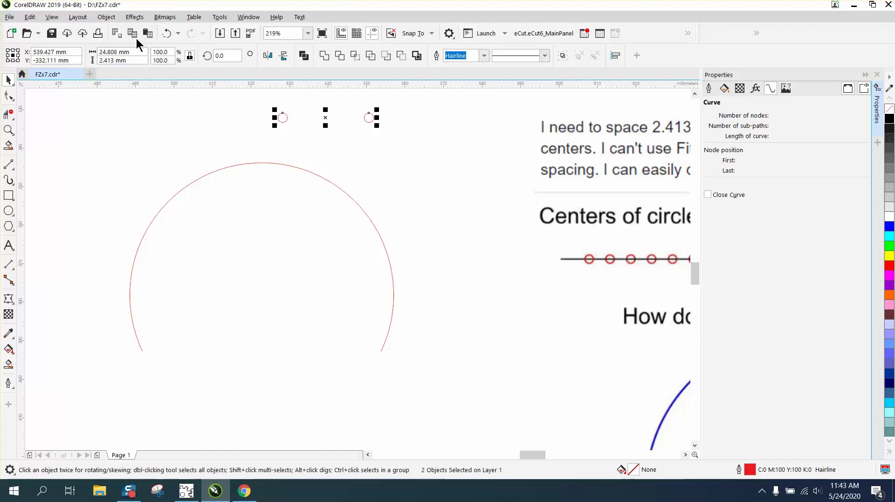
Step: Apply a 22-step blend between the two small circles, then choose to place it on a path
left_click(135, 17)
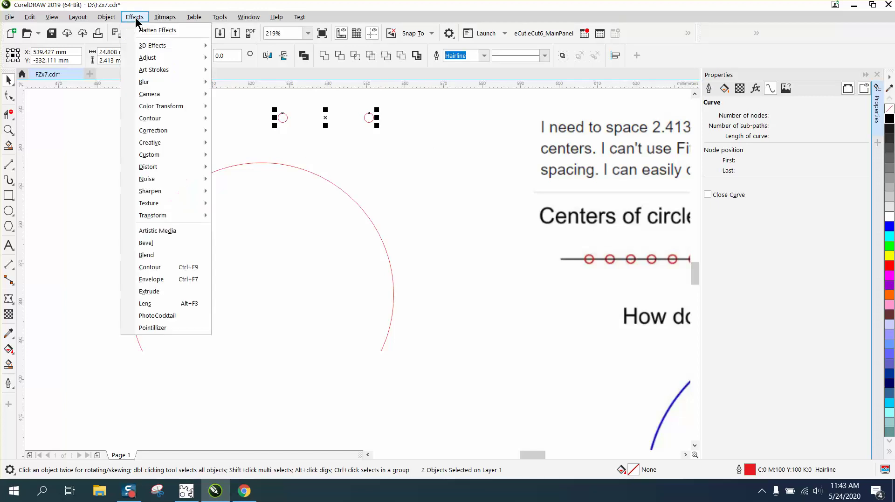
left_click(154, 255)
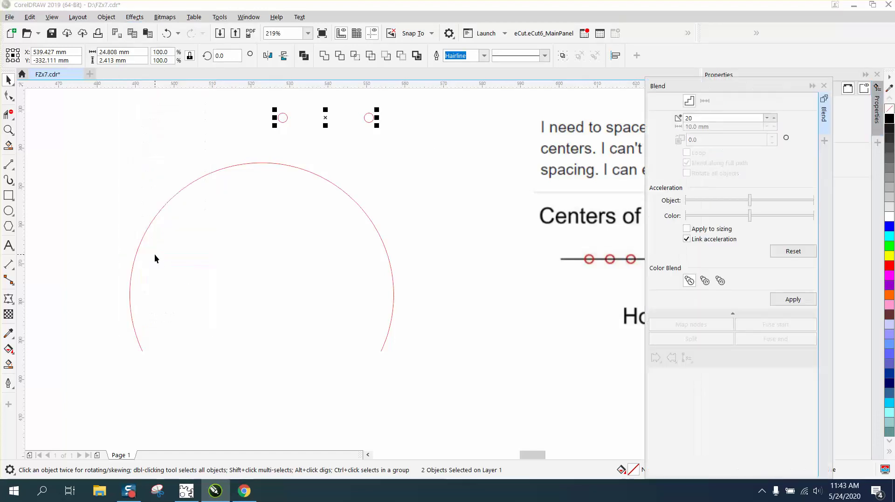
left_click(697, 118)
left_click_drag(696, 117, 690, 121)
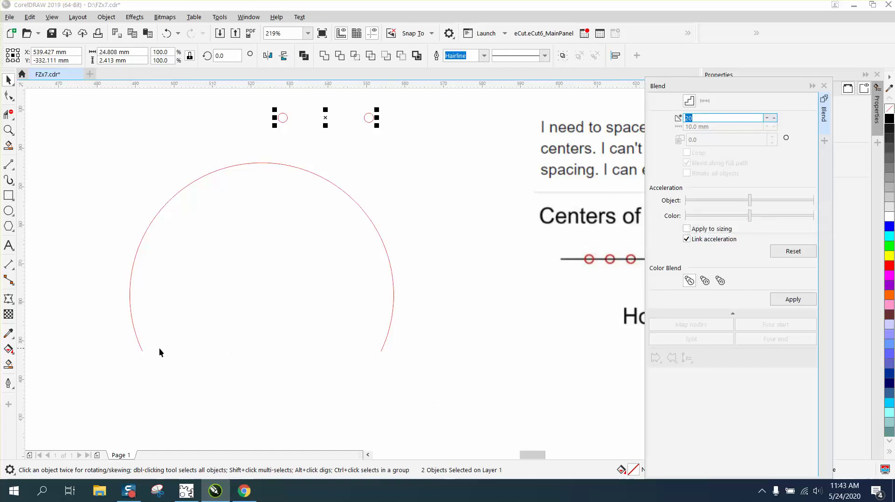
type("2")
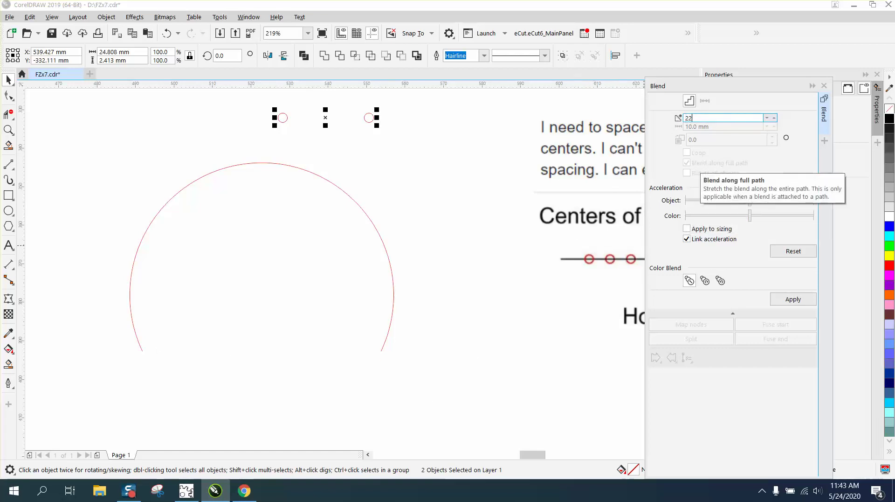
left_click(797, 300)
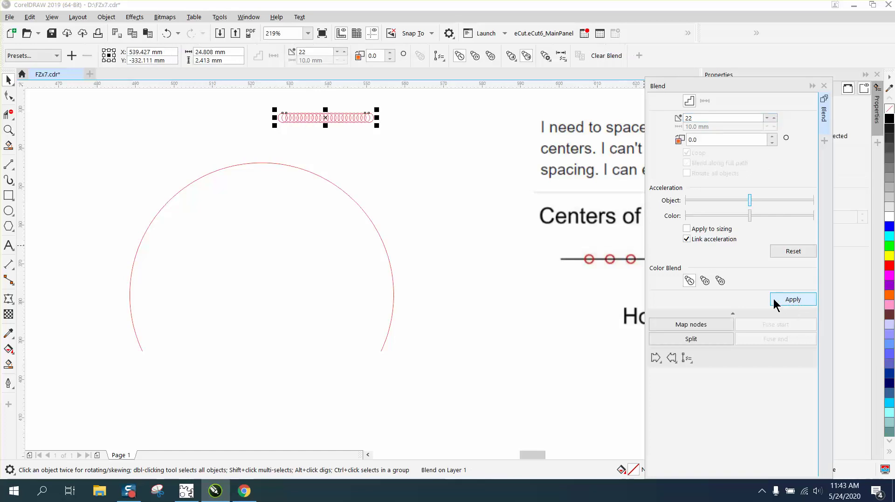
left_click(693, 363)
left_click(407, 225)
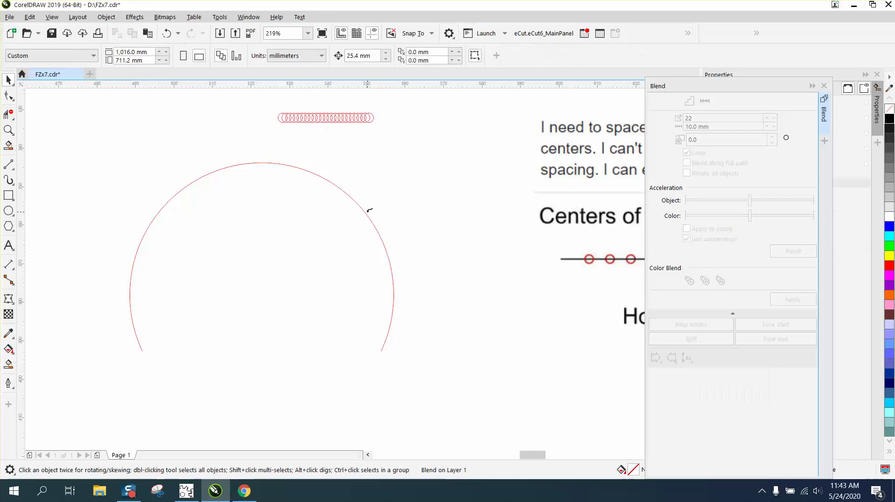
Step: Attach the blend to the red arc with Blend along full path enabled
left_click(368, 212)
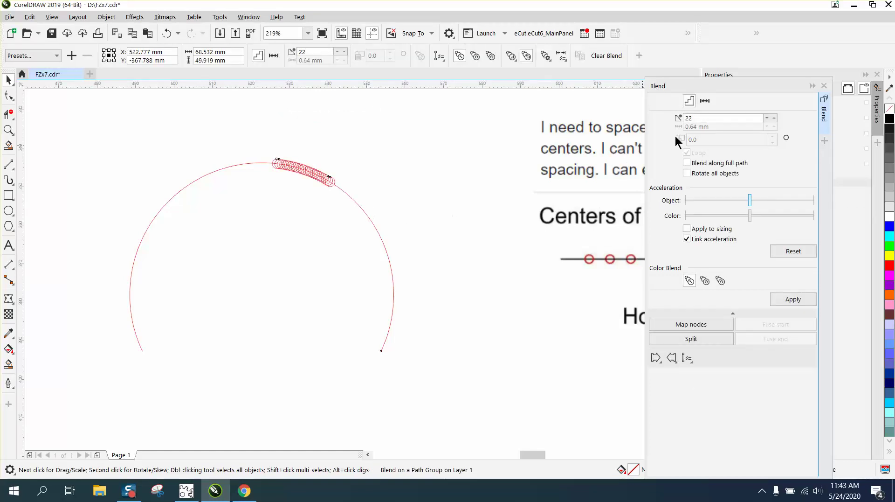
left_click(686, 162)
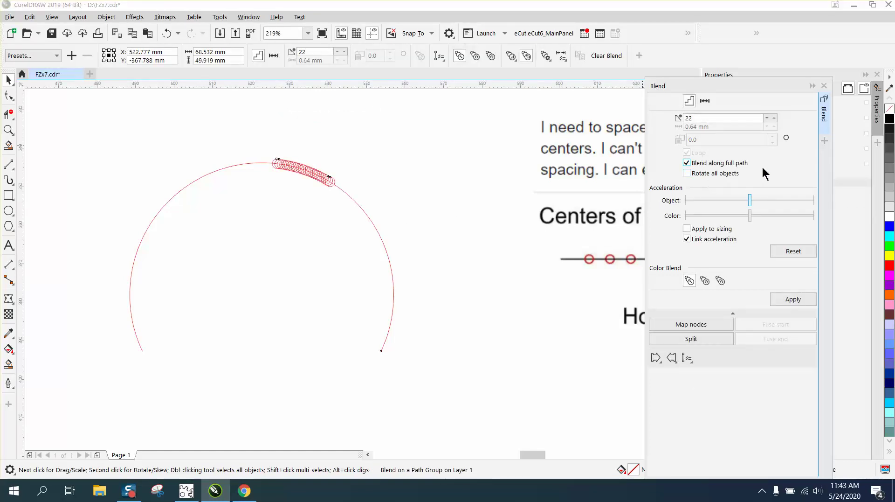
left_click(793, 299)
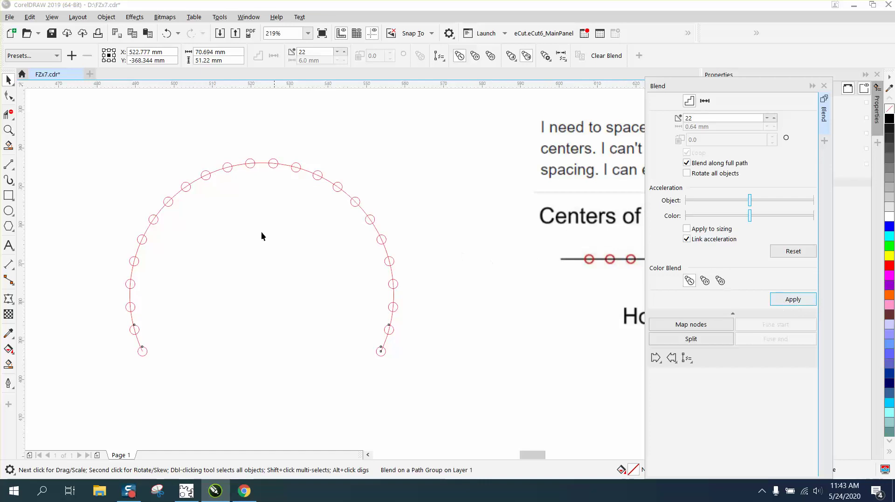
Step: Zoom in on the arc's top and measure two neighbouring circle centres with a Parallel Dimension
left_click(9, 130)
left_click_drag(194, 149, 427, 237)
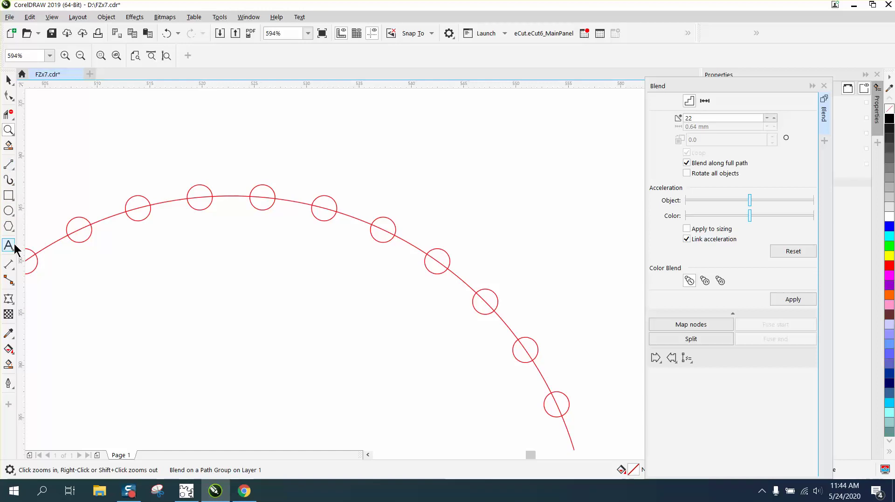
left_click(13, 270)
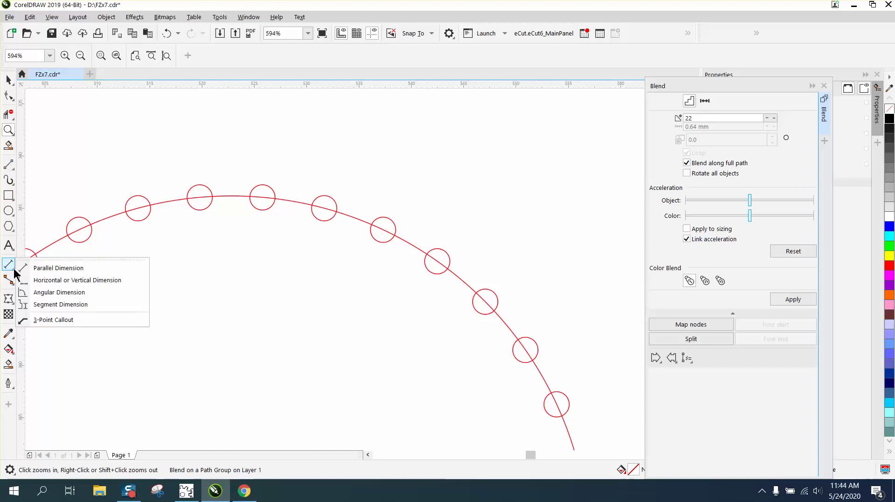
left_click(42, 266)
left_click_drag(263, 198, 201, 197)
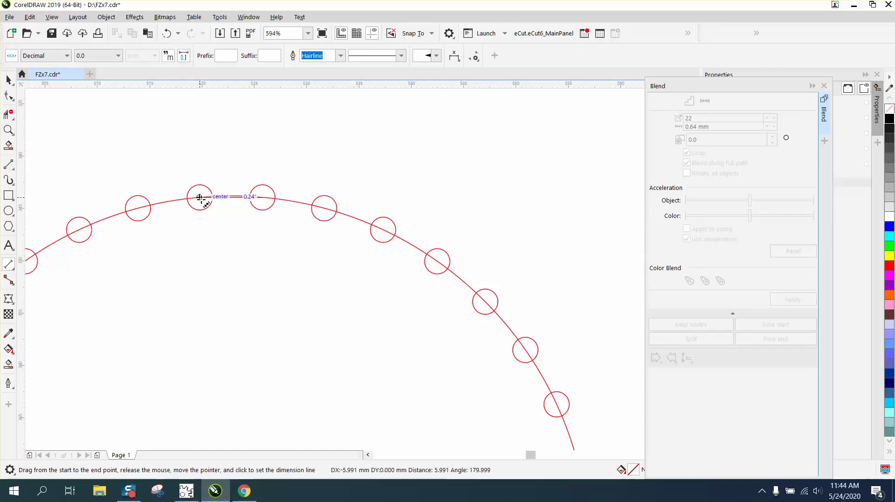
Step: Place the spacing dimension above the circles and show it in mm with 0.00 precision (5.99 mm)
left_click(200, 175)
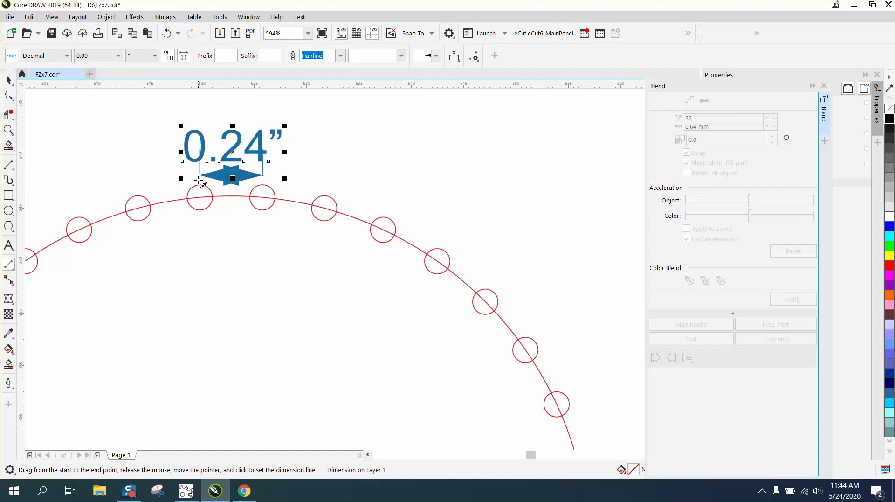
left_click(156, 56)
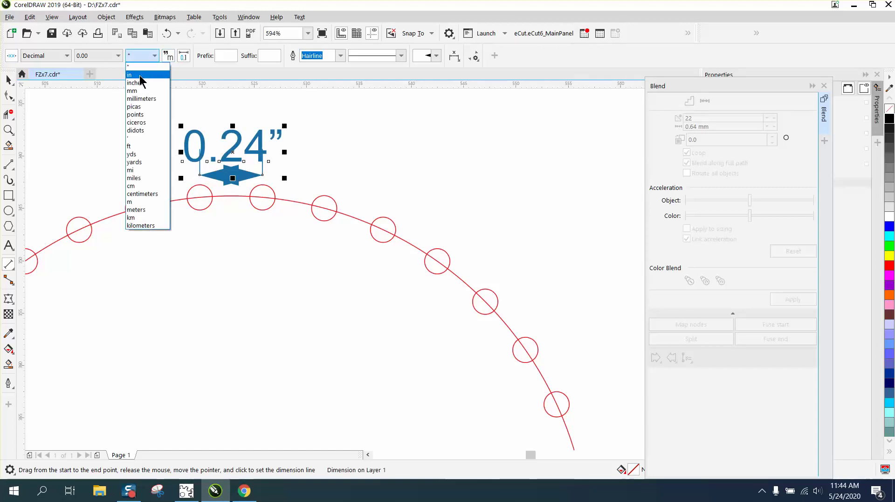
left_click(137, 94)
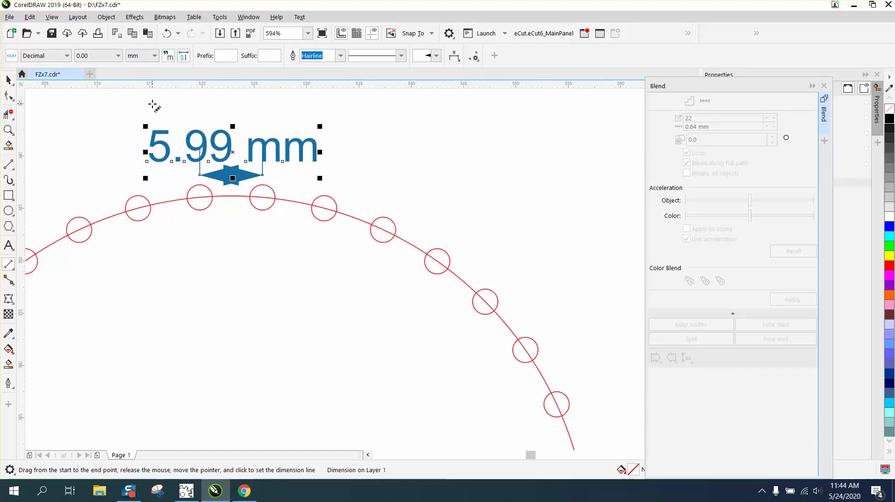
left_click(122, 56)
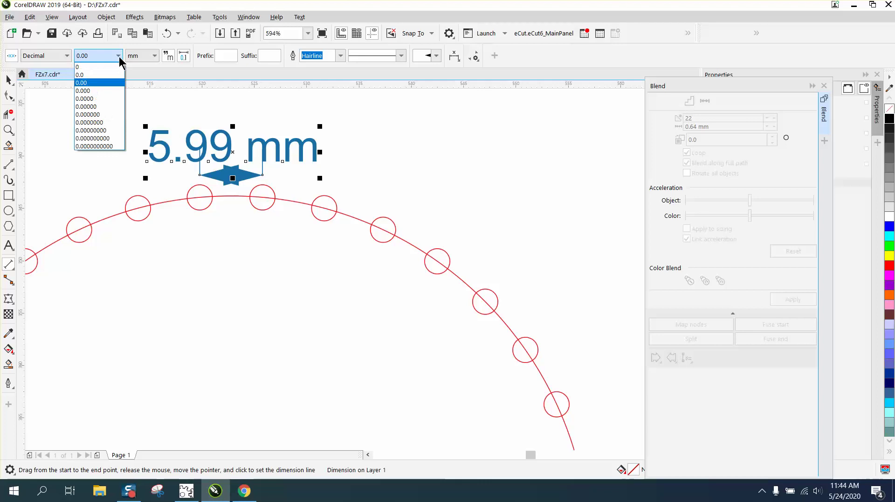
left_click(101, 76)
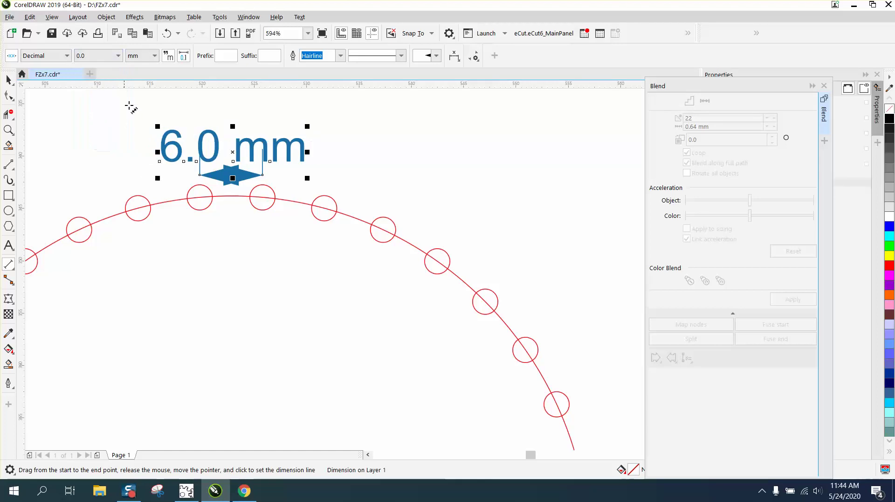
left_click(119, 56)
left_click(96, 98)
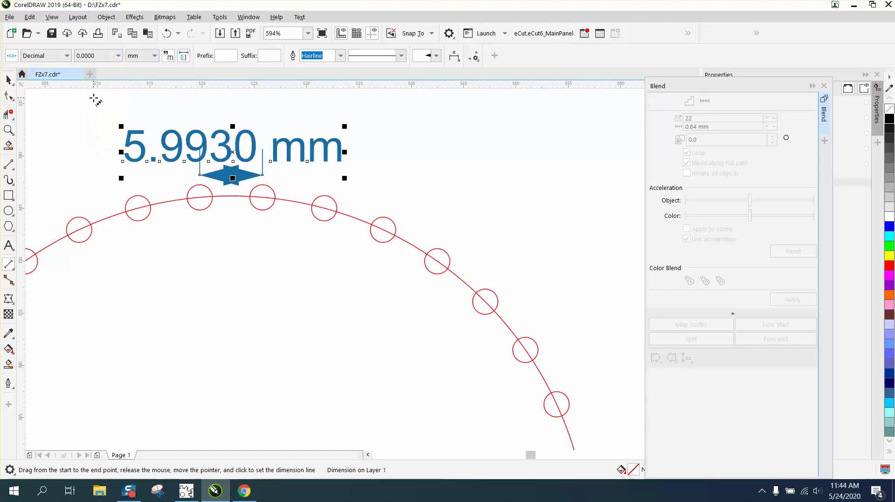
left_click(119, 57)
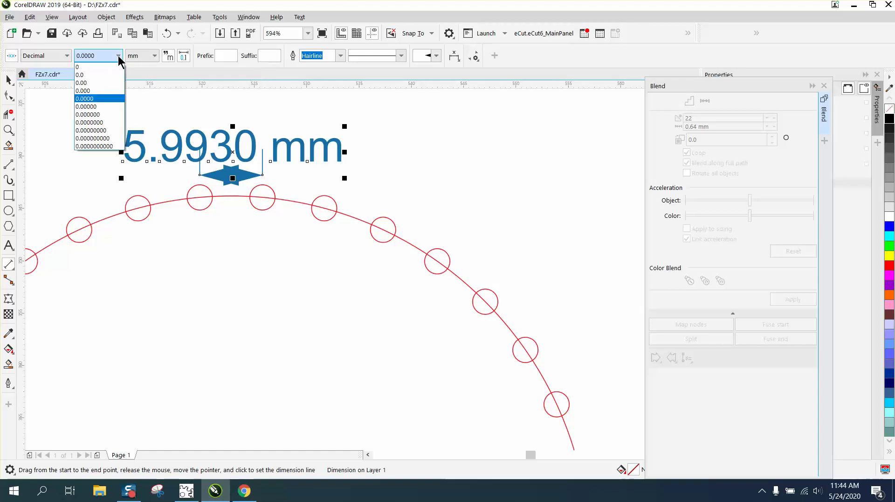
left_click(90, 83)
scroll(392, 228, "down", 4)
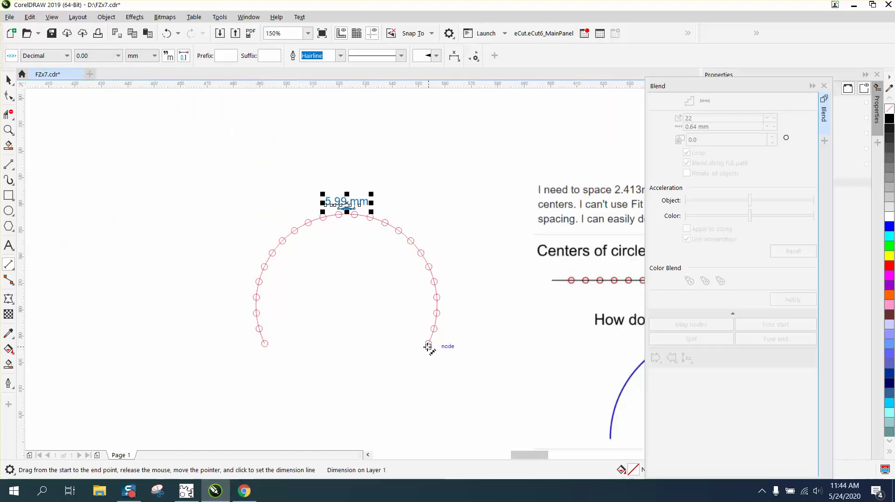
Step: Delete the 5.99 mm spacing dimension and zoom in closely on the top circles
left_click(8, 130)
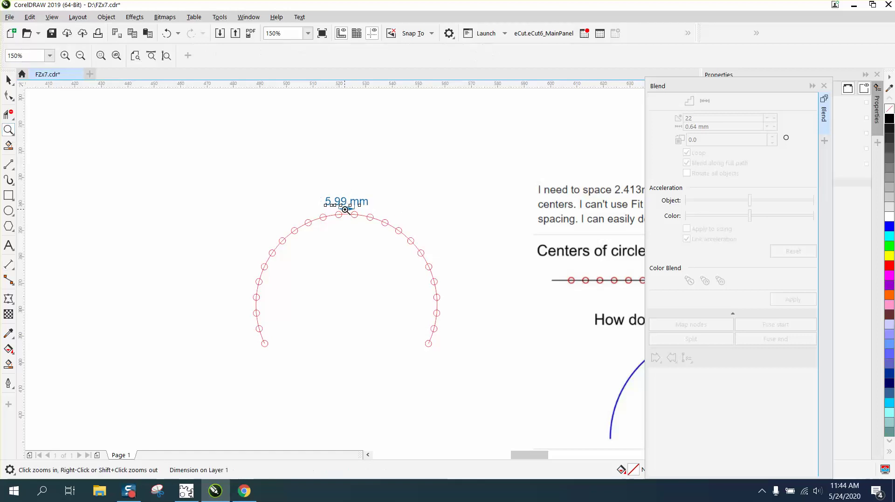
left_click_drag(353, 207, 394, 236)
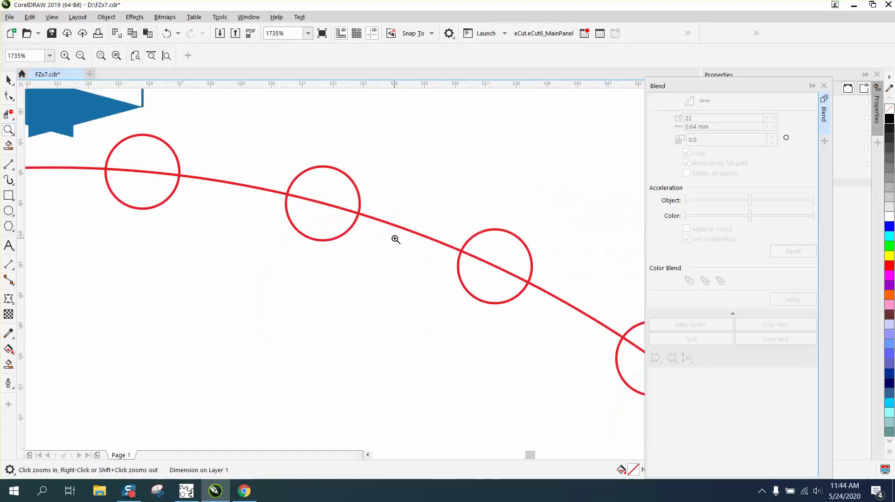
right_click(298, 192)
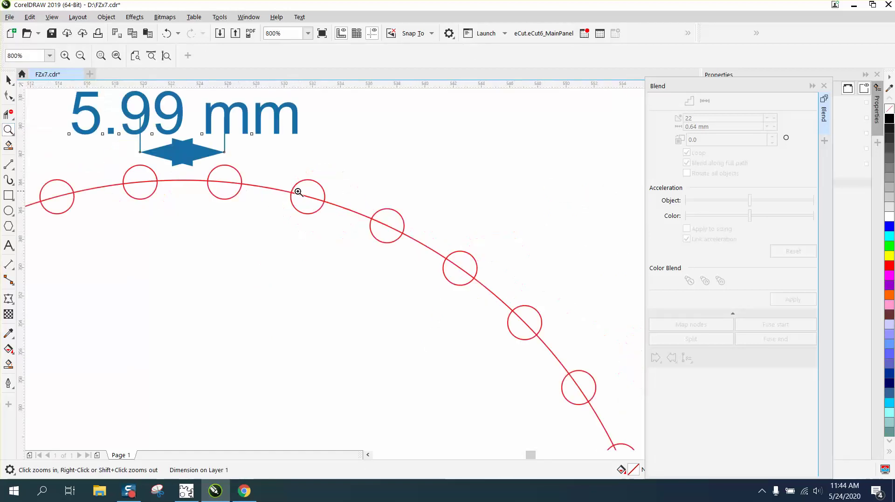
left_click(9, 80)
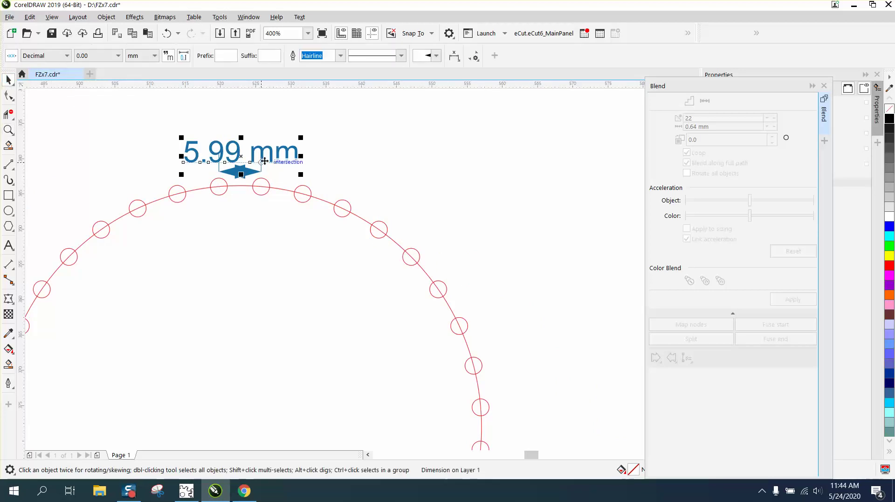
left_click_drag(239, 155, 250, 154)
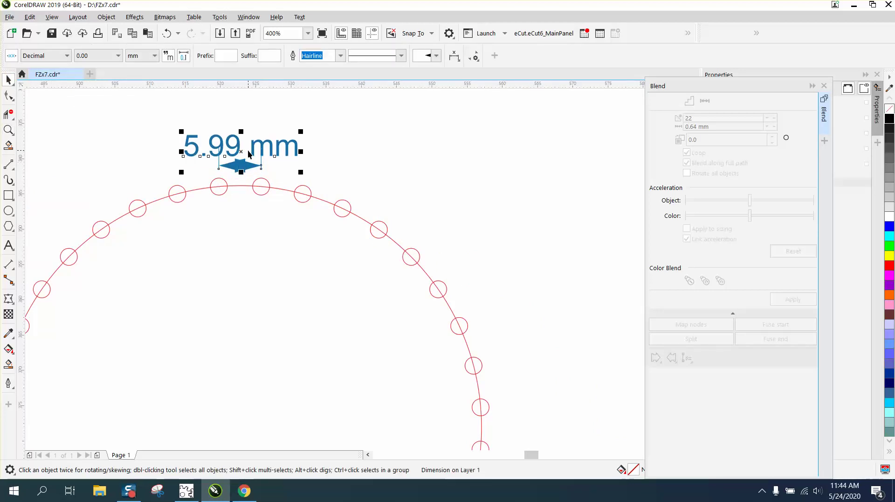
key("Delete")
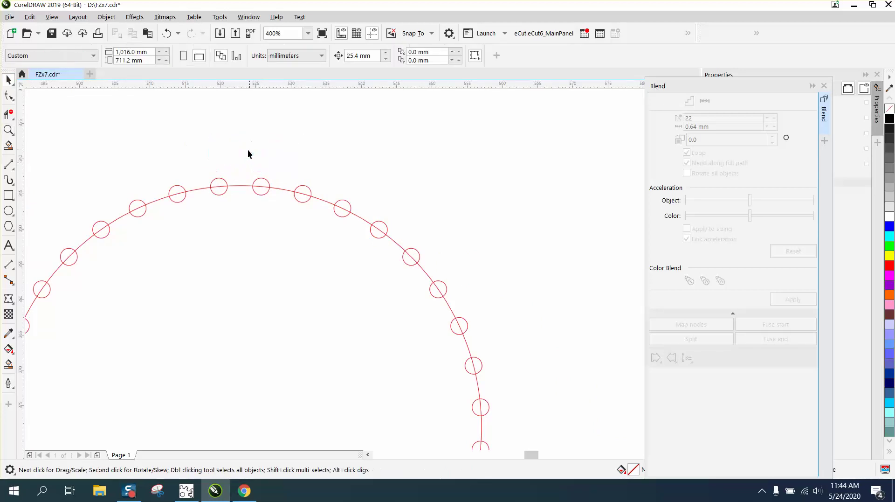
left_click(8, 130)
left_click_drag(234, 197, 380, 266)
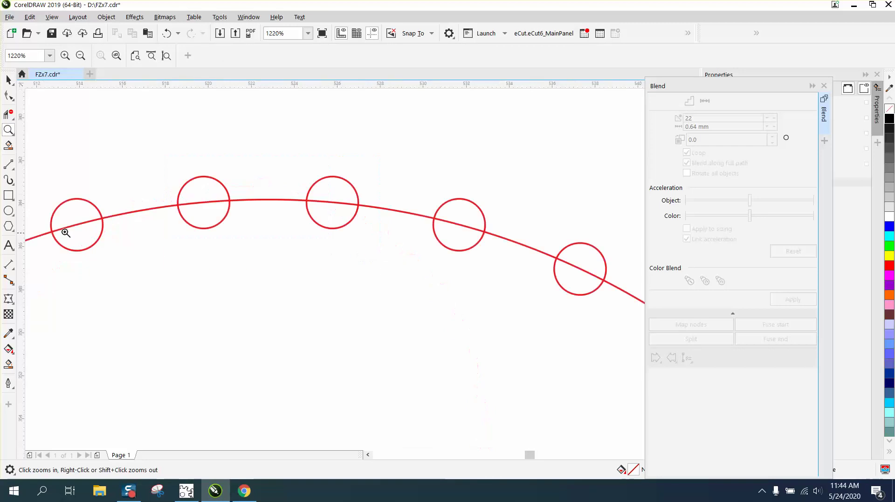
Step: Draw a 2-point line joining two adjacent circle centres at the arc's top
left_click(14, 169)
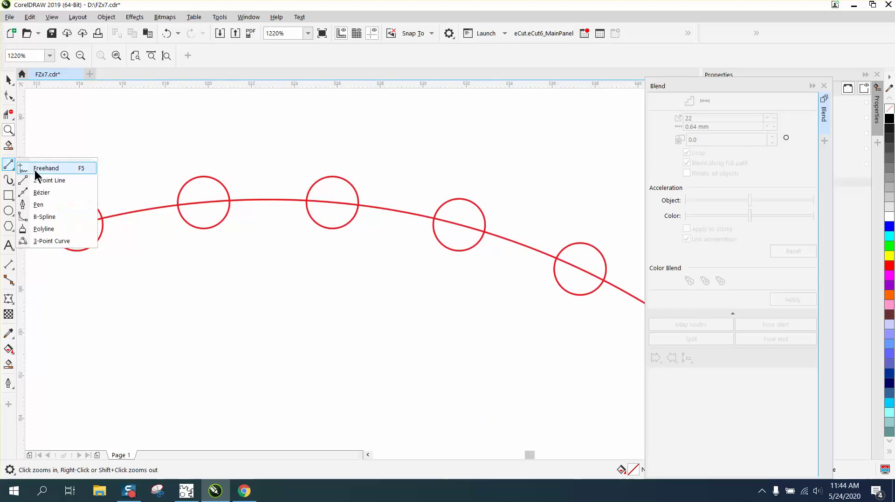
left_click(51, 181)
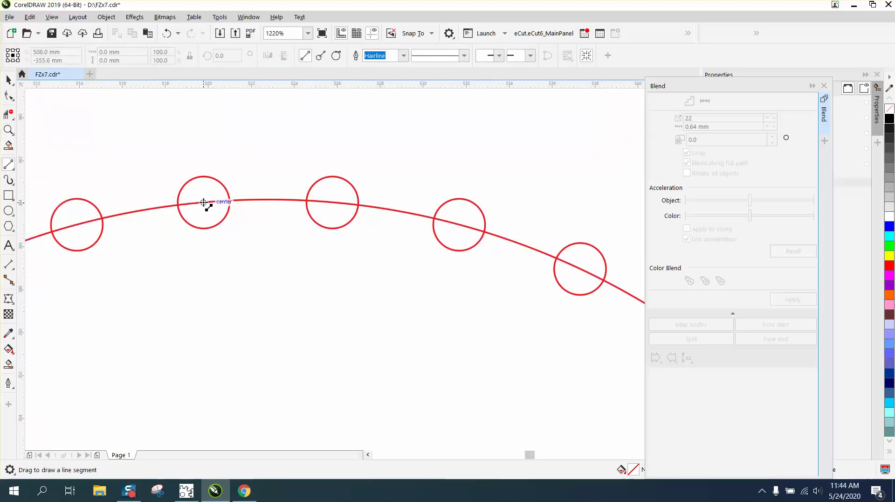
left_click_drag(204, 202, 332, 202)
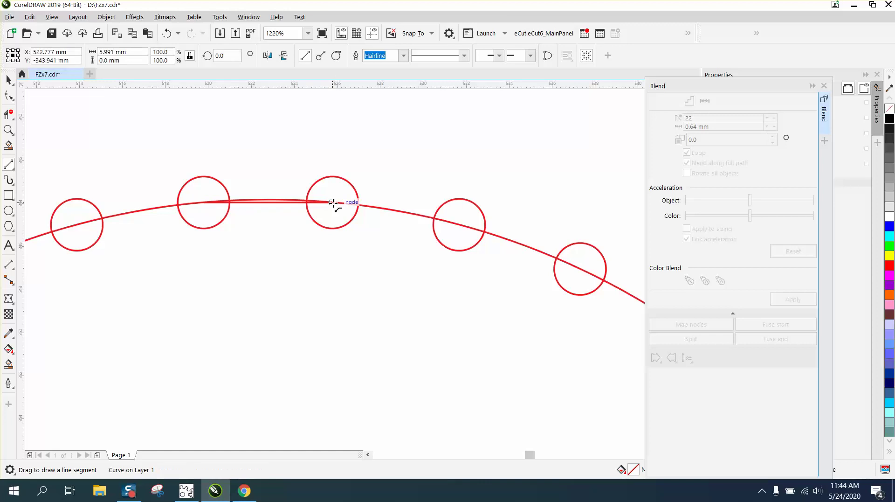
Step: Convert the short line to a curve and add a node at its midpoint
key("F10")
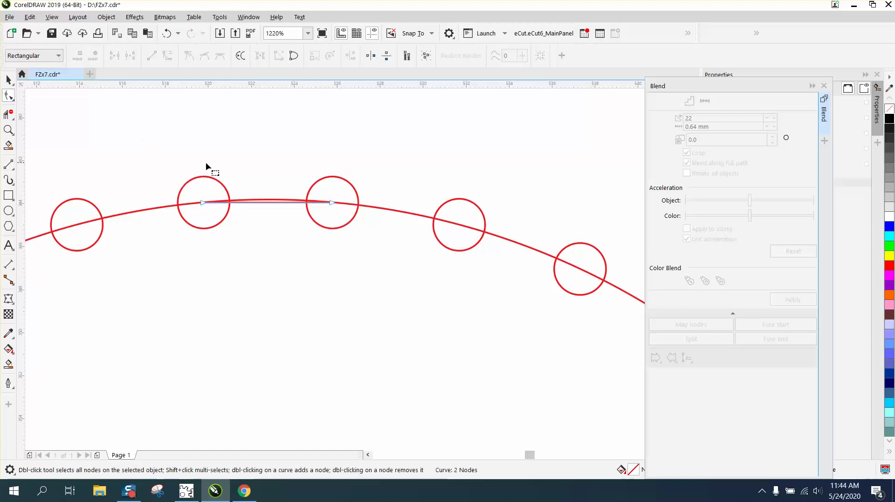
left_click_drag(241, 219, 347, 238)
right_click(333, 205)
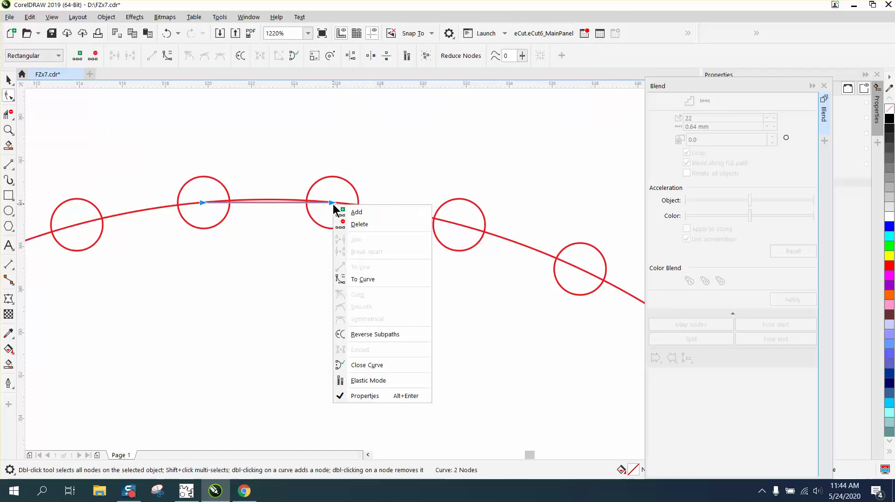
left_click(368, 279)
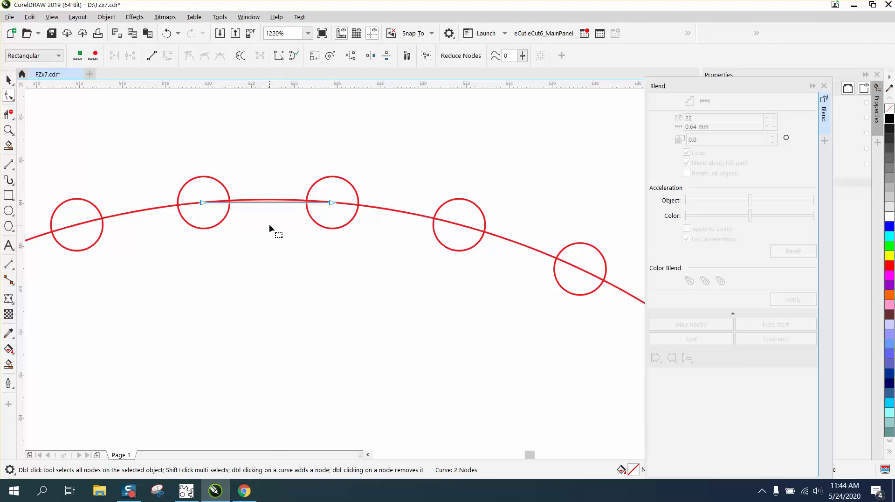
left_click(269, 204)
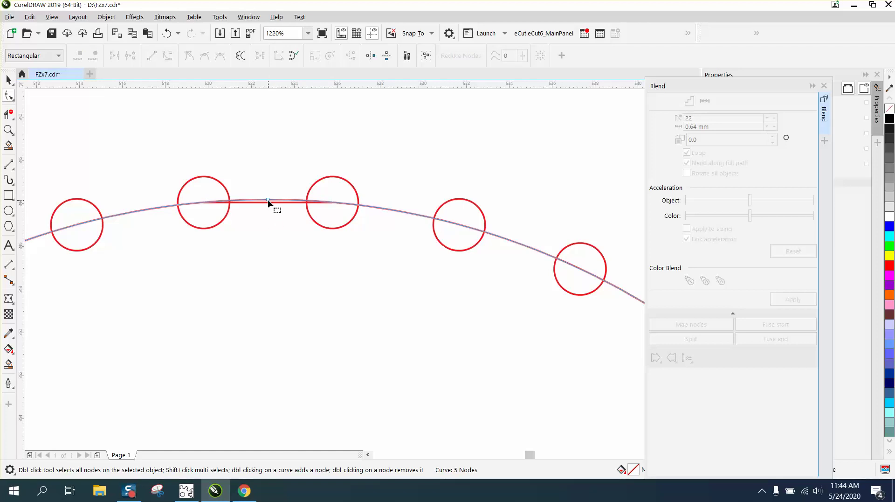
left_click(268, 204)
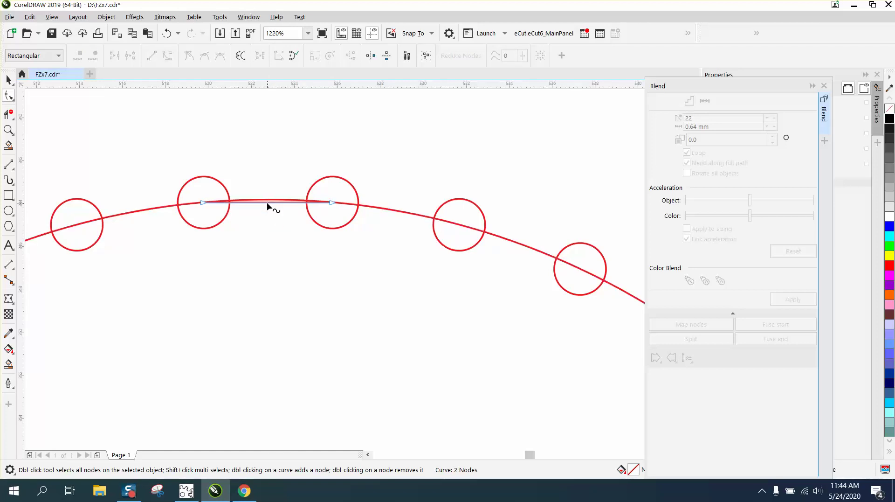
double_click(266, 203)
scroll(307, 226, "down", 2)
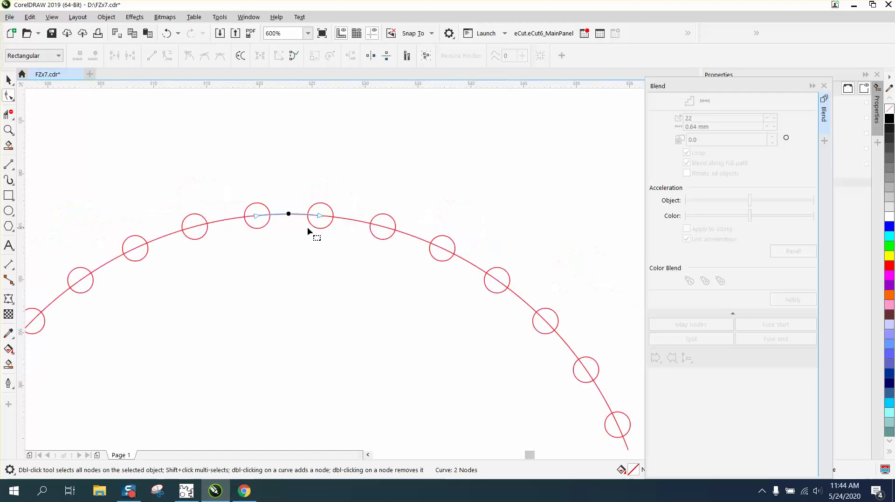
Step: Move the short curve above the arc and read its 6.004 mm length in the Curve properties
left_click(8, 81)
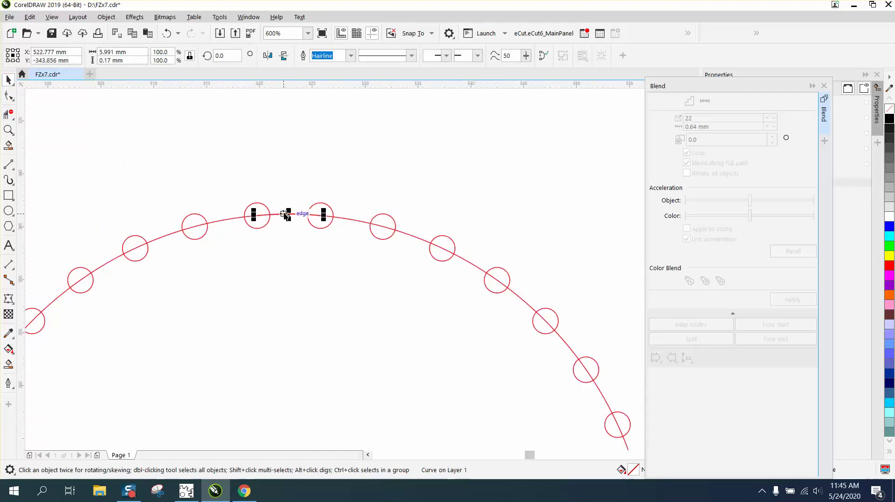
left_click_drag(285, 215, 287, 165)
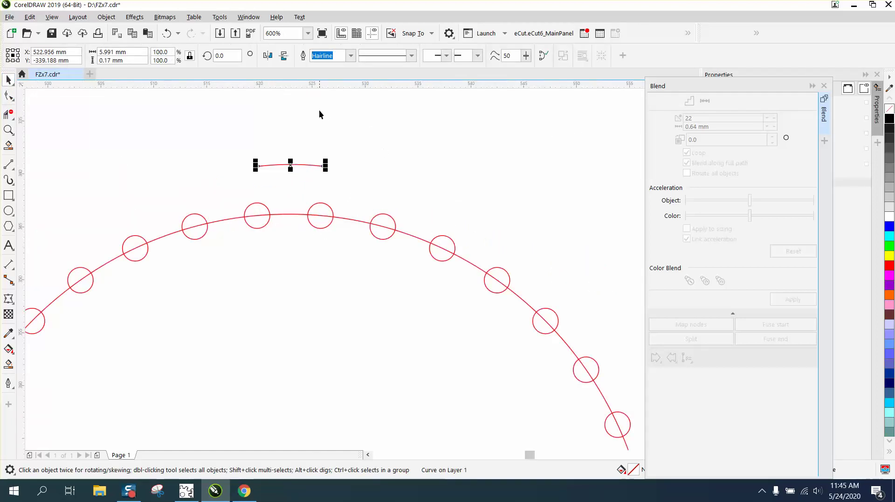
left_click(823, 87)
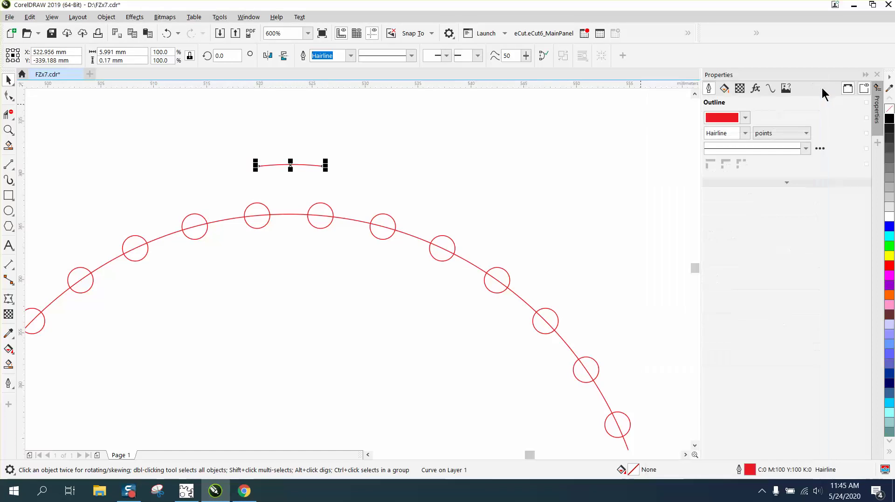
left_click(767, 88)
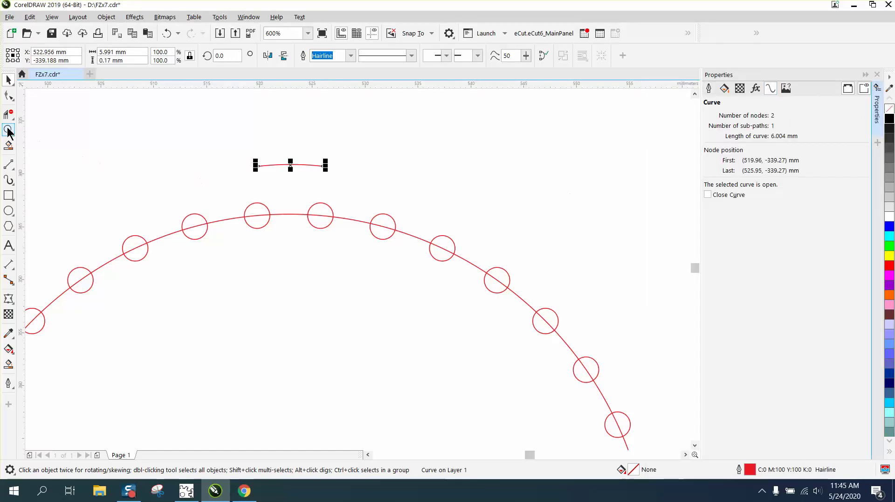
left_click(8, 130)
left_click_drag(344, 195, 343, 193)
scroll(328, 193, "down", 2)
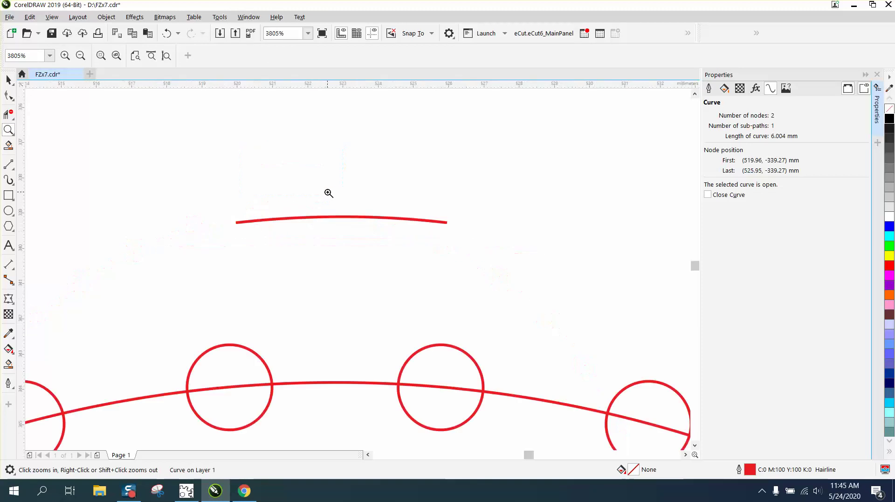
scroll(330, 191, "down", 2)
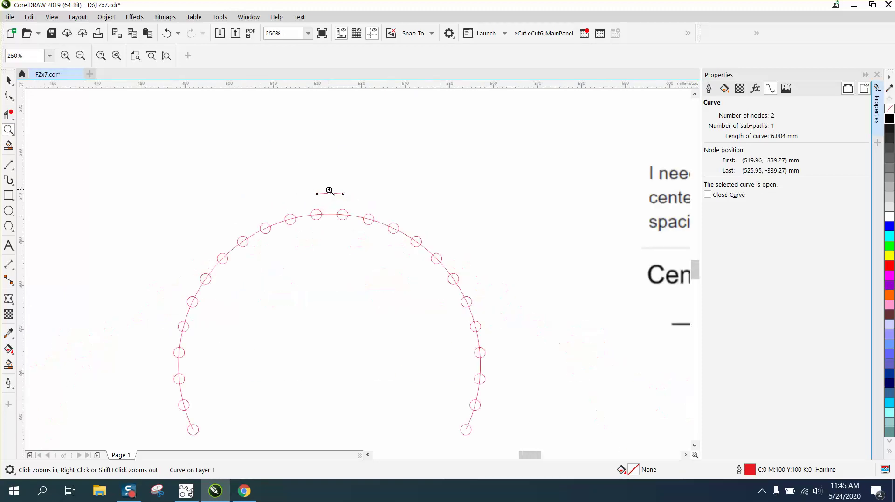
scroll(365, 220, "down", 1)
scroll(423, 277, "down", 1)
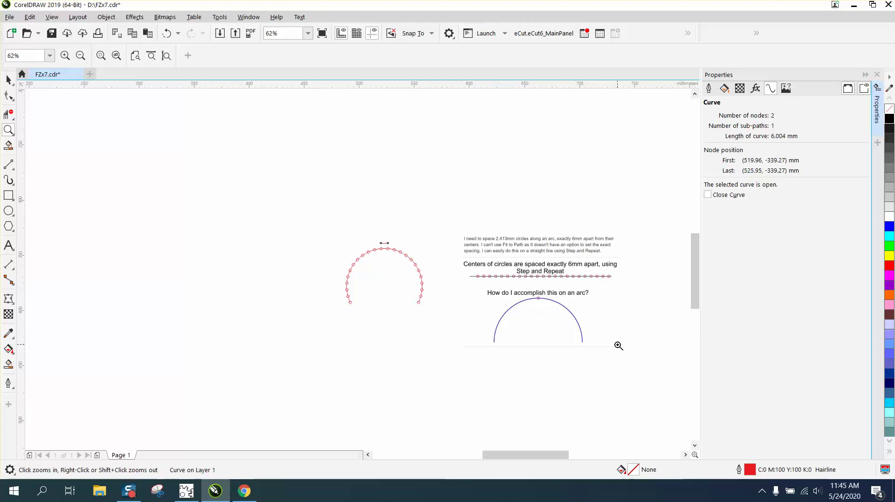
left_click(648, 306)
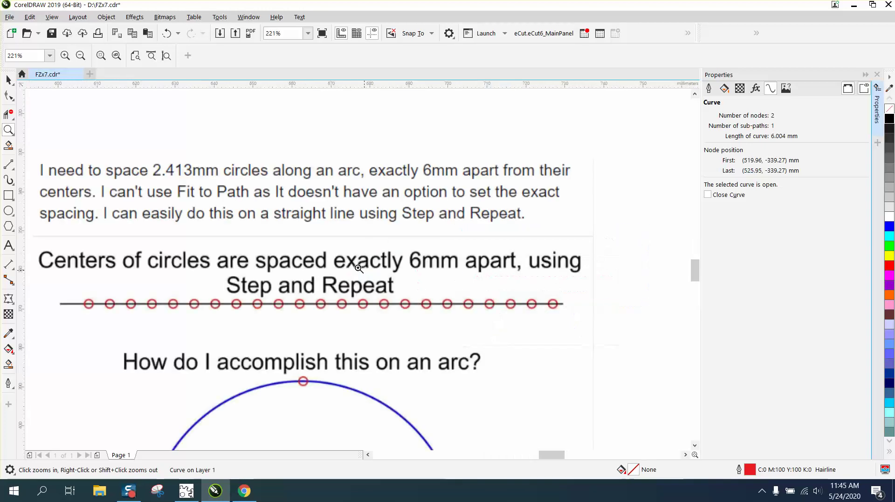
right_click(443, 258)
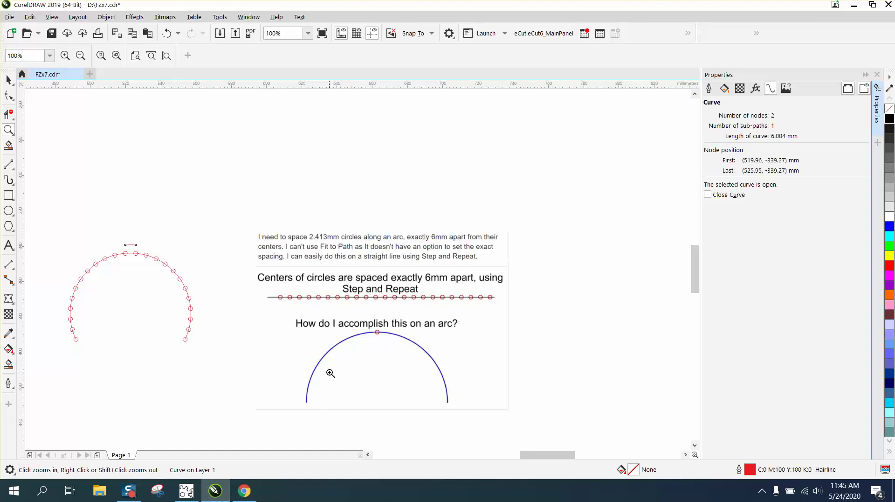
right_click(399, 362)
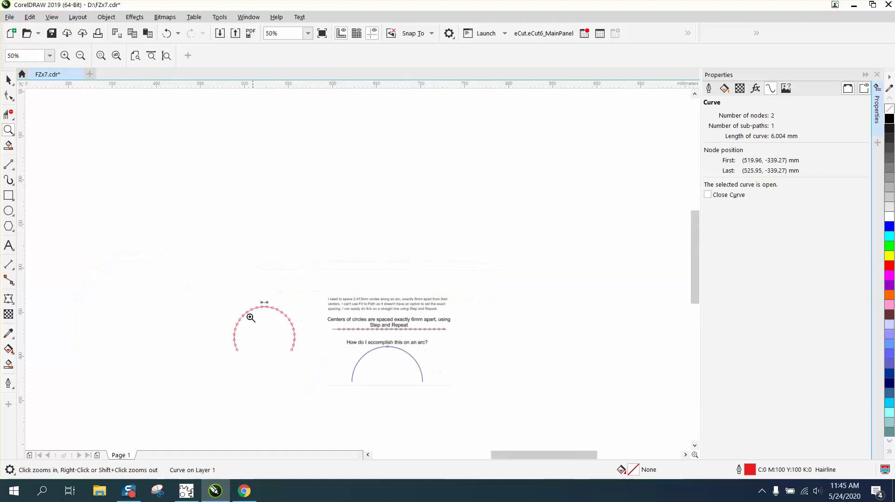
left_click_drag(229, 300, 307, 357)
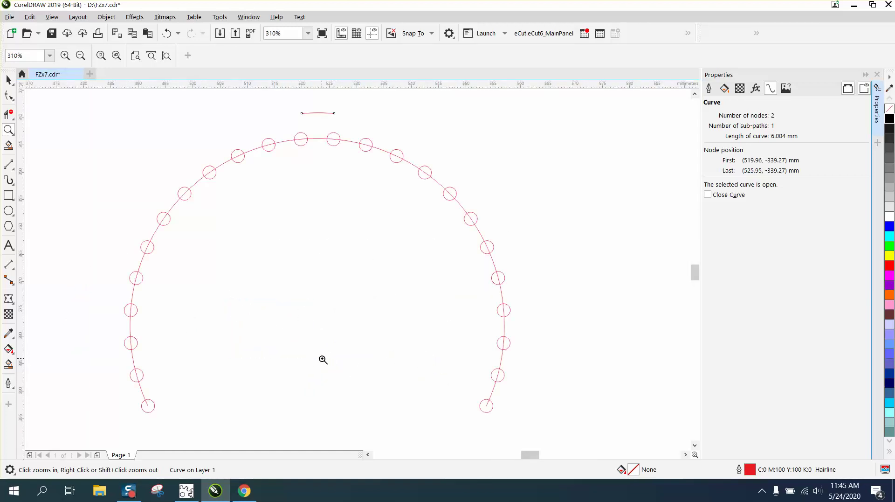